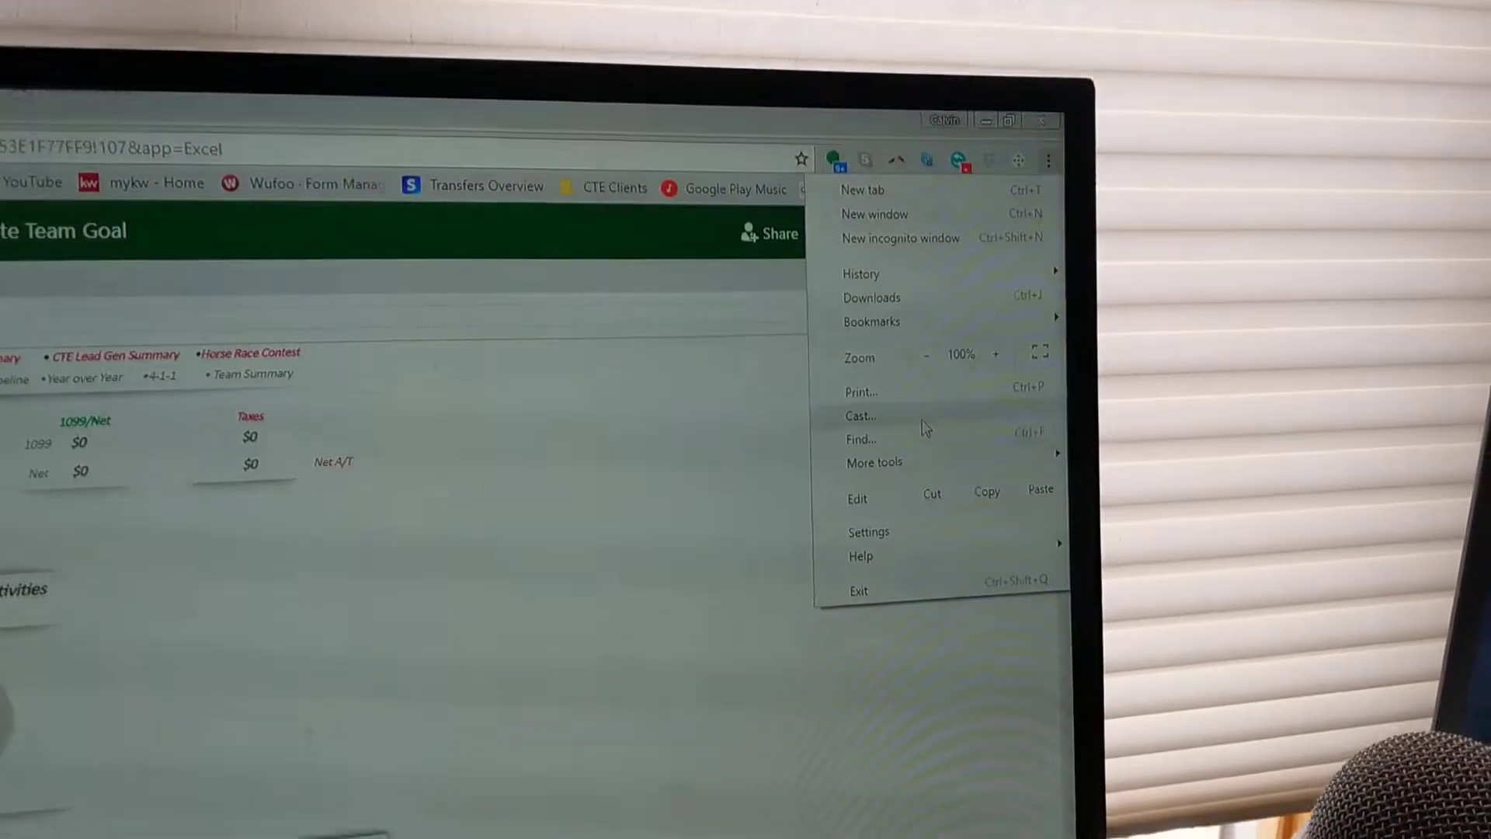
- Cast the Chrome tab with the Written Offers workbook to the Office TV
click(903, 394)
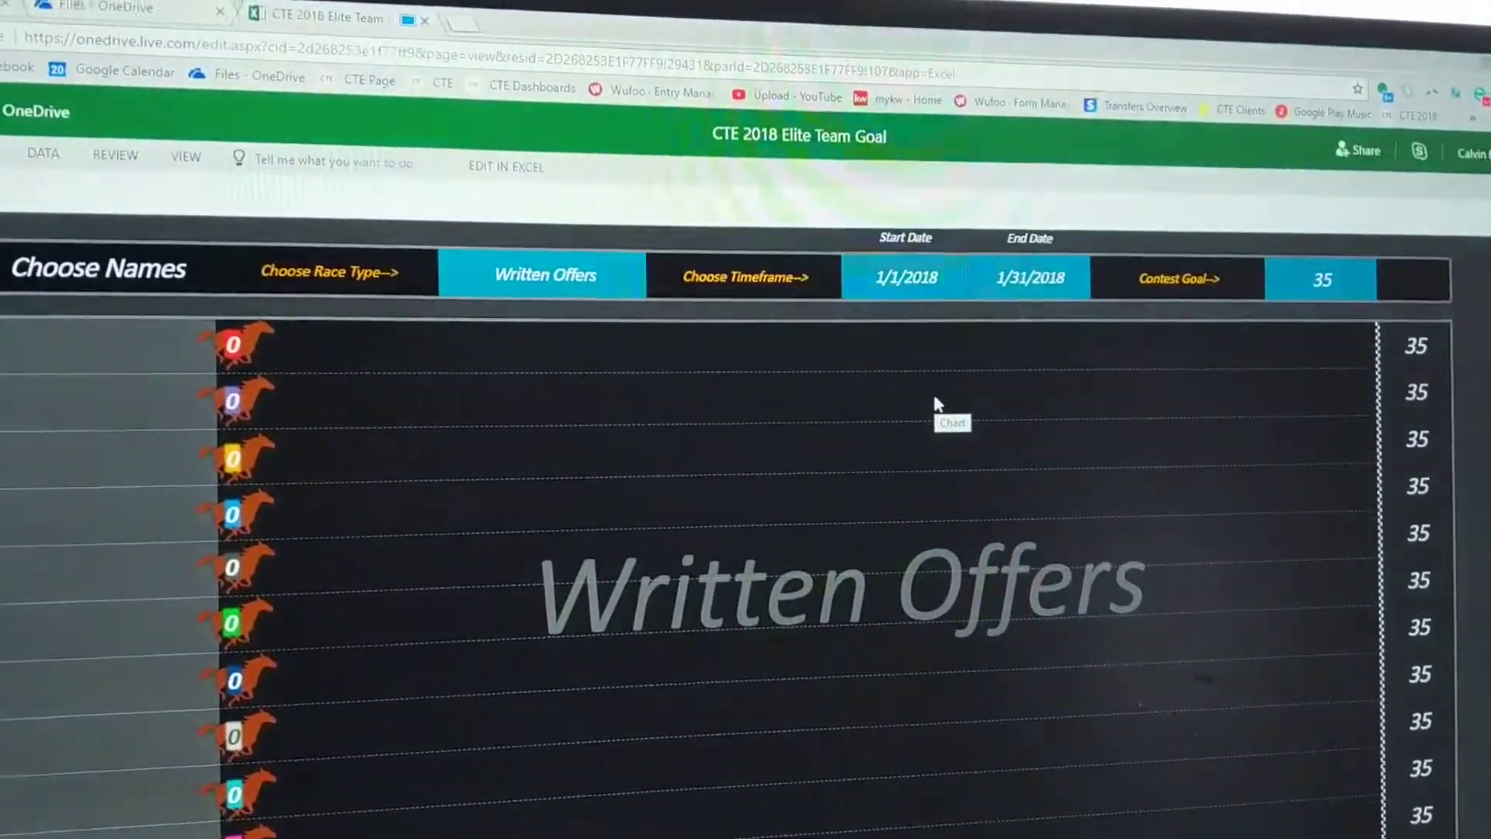
- Show the Written Offers race dashboard full screen with F11, hiding tabs and address bar
key(F11)
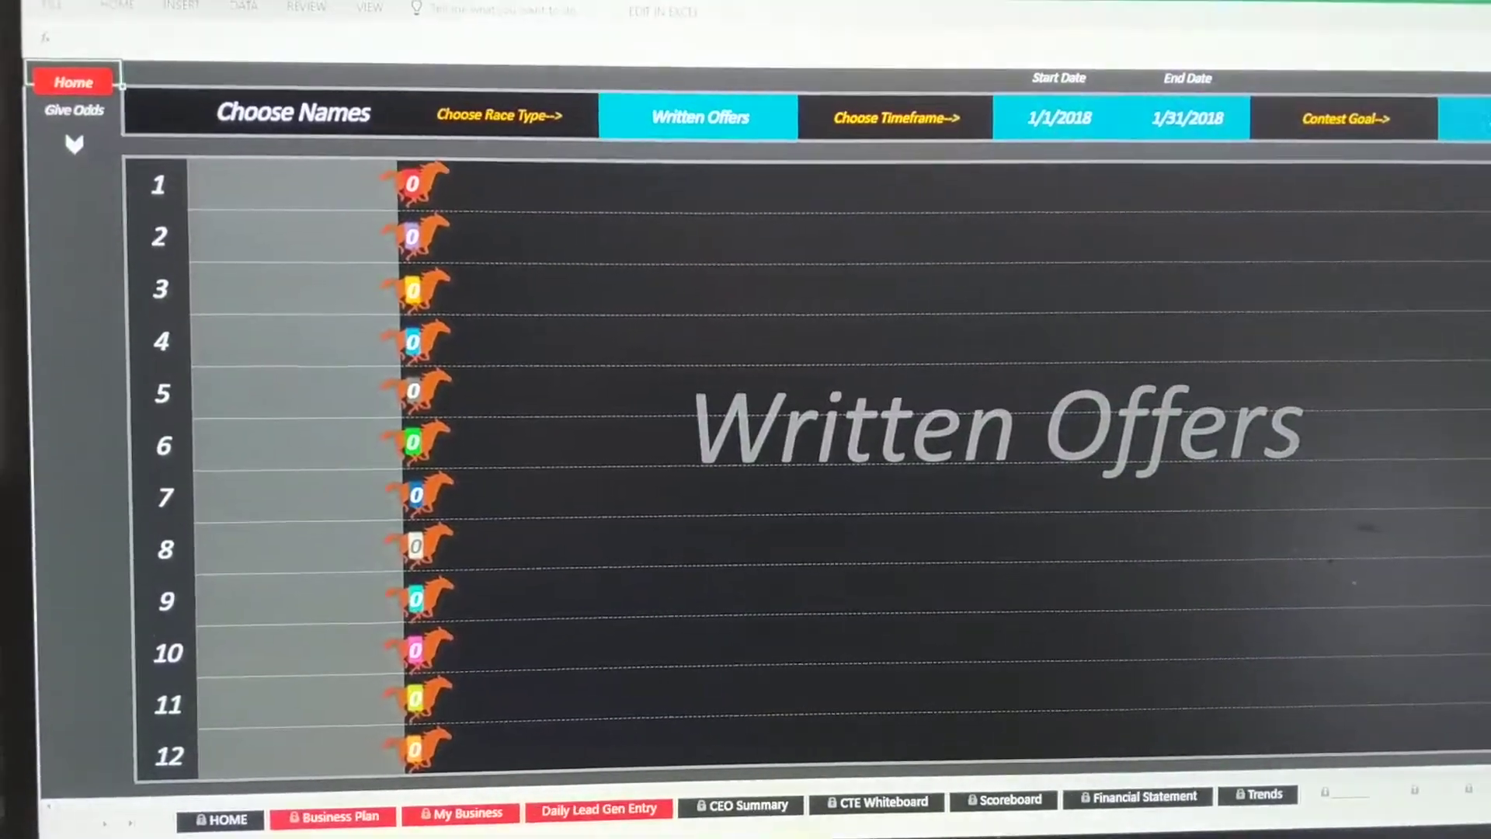
key(ctrl+Page_Down)
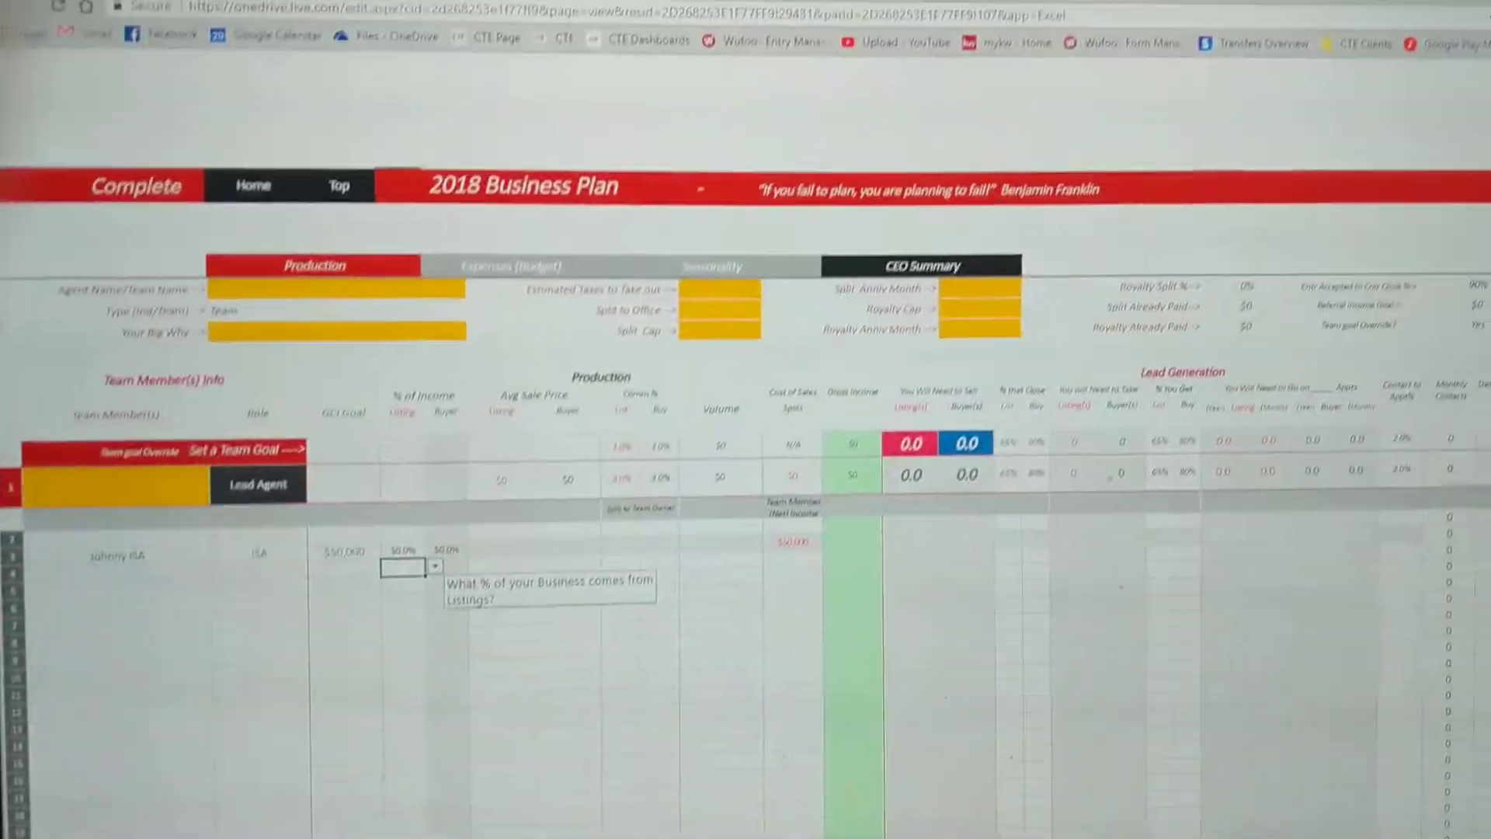
click(298, 98)
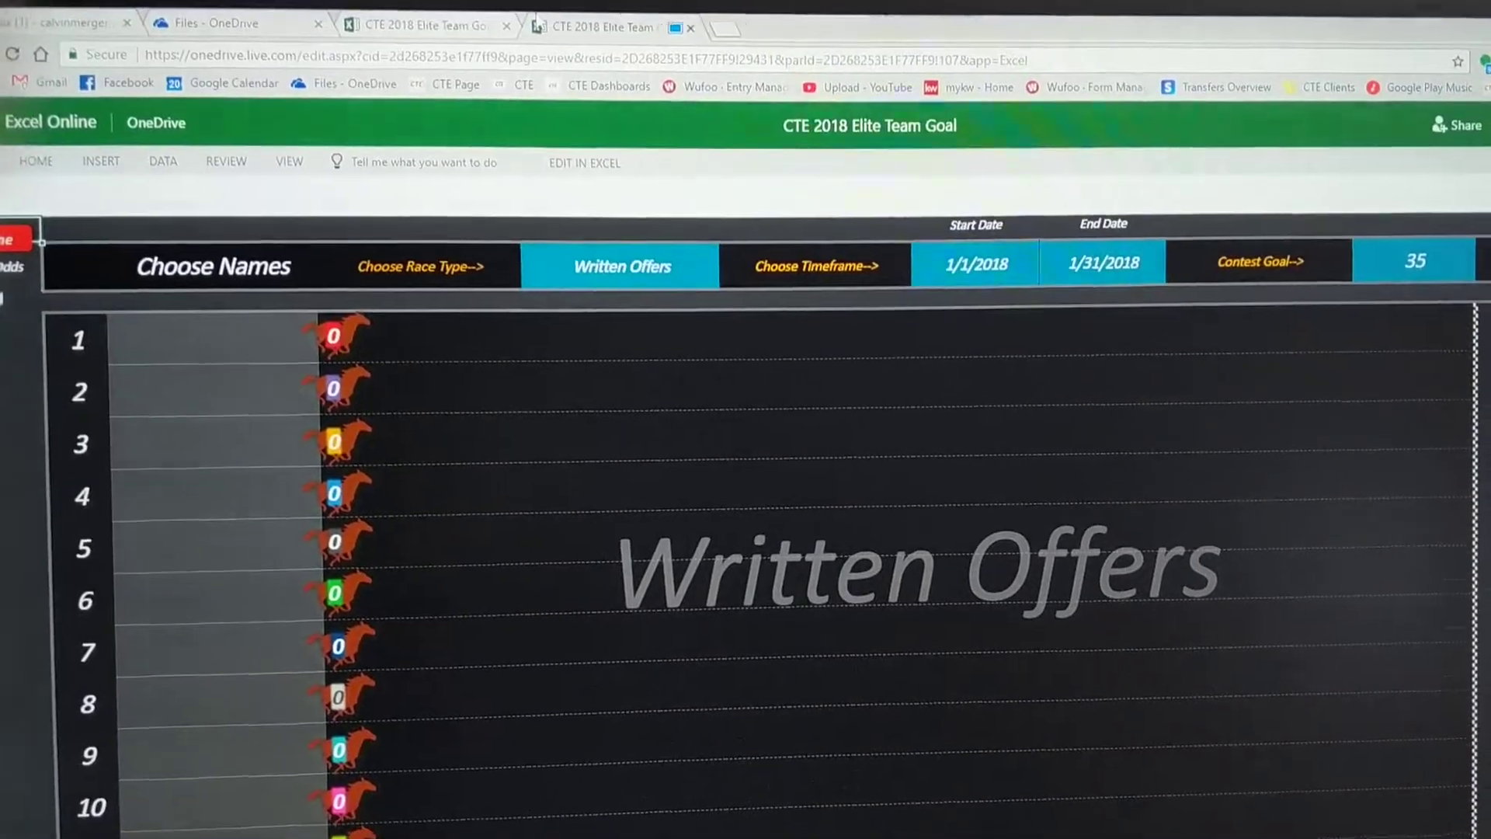